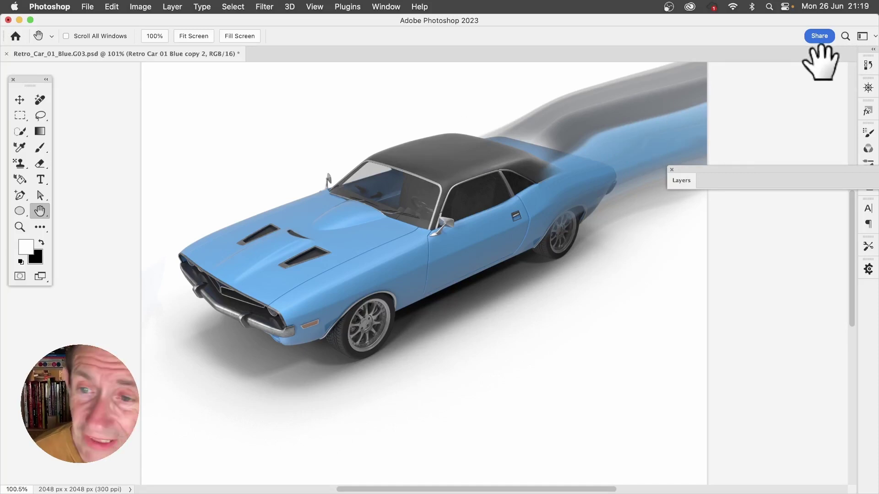
Step: Delete the blurred copy 2 trail layer, keeping the sharp Retro Car 01 Blue copy above Background
click(686, 184)
key(BackSpace)
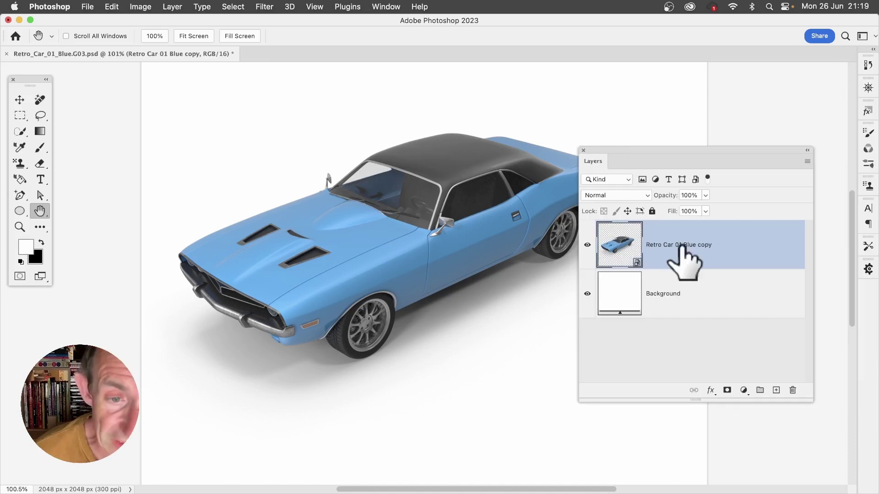
Step: Duplicate the car layer twice with Layer > Duplicate Layer, creating copy 2 and copy 3
click(172, 6)
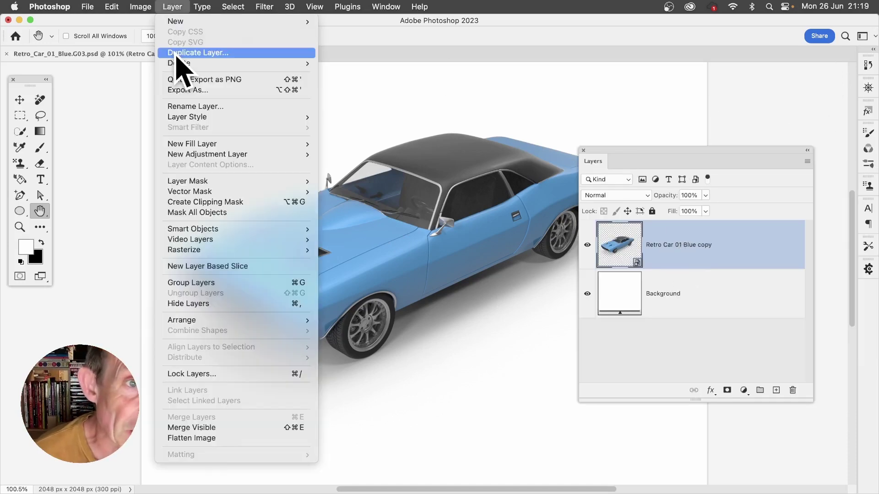
click(179, 54)
click(625, 200)
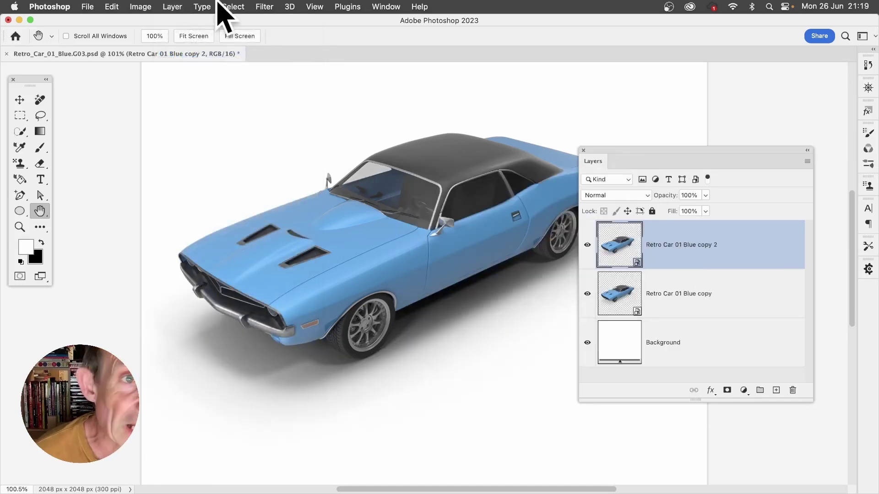
click(176, 7)
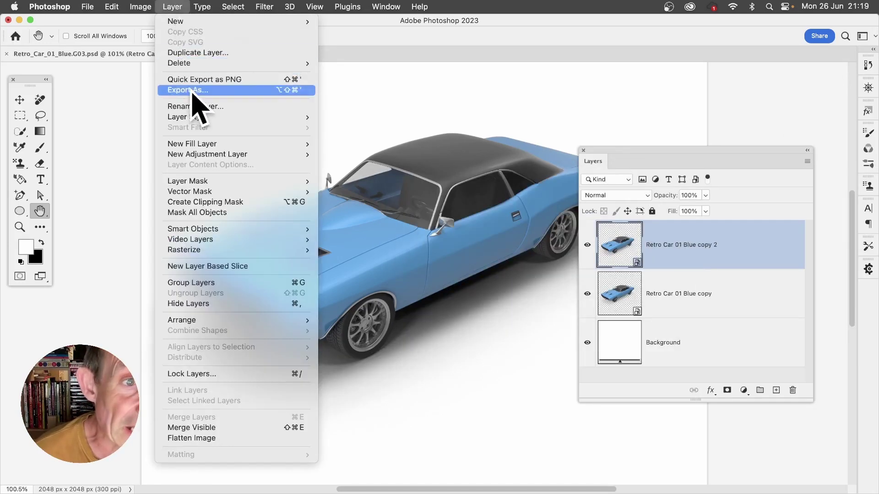
click(197, 52)
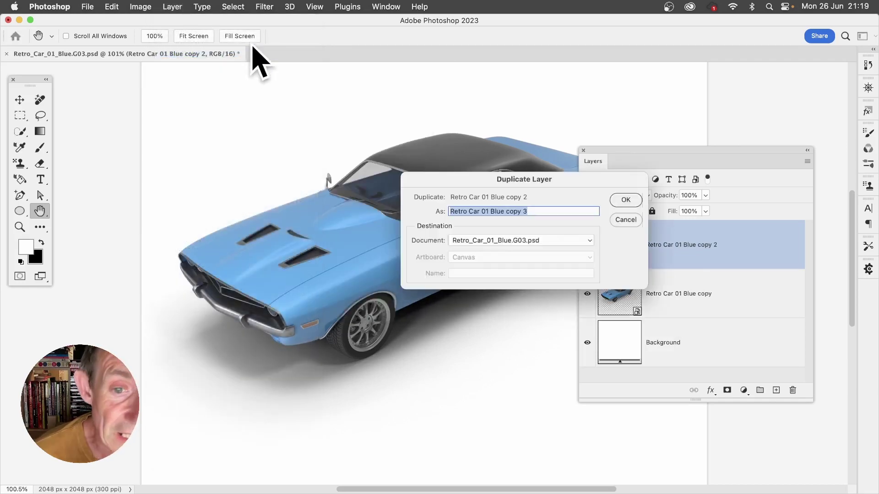
click(625, 199)
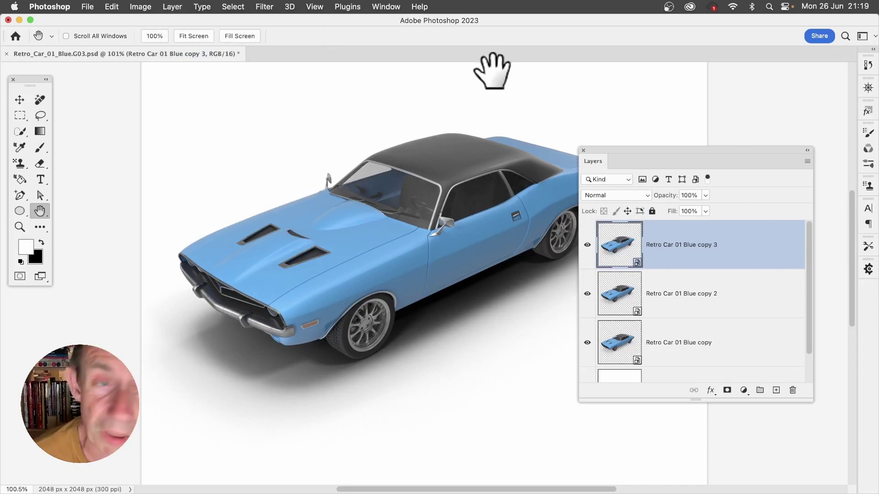
click(172, 6)
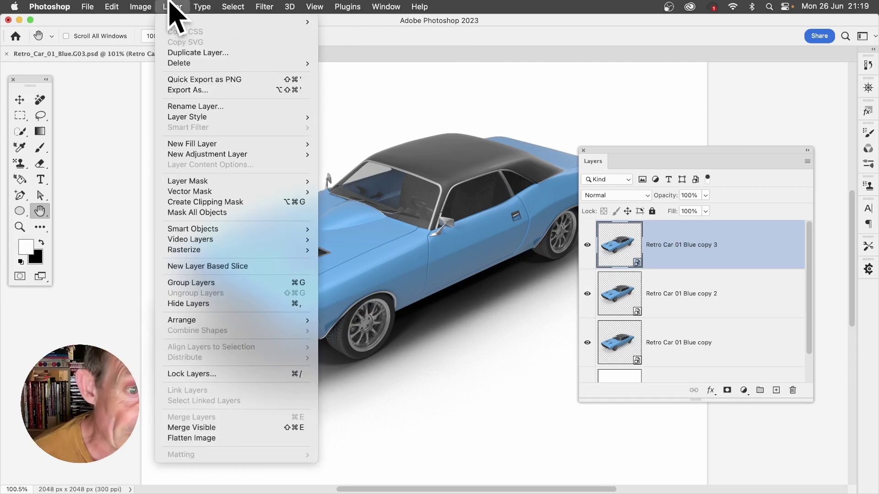
mouse_move(192, 229)
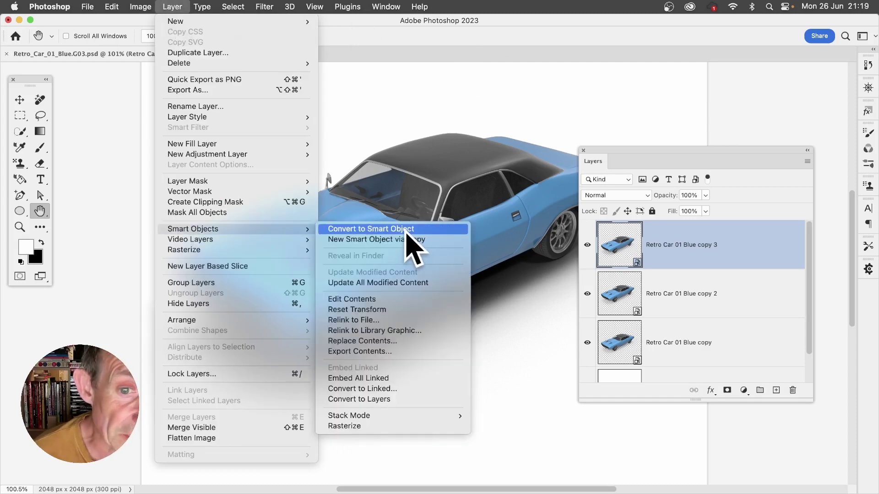
key(Escape)
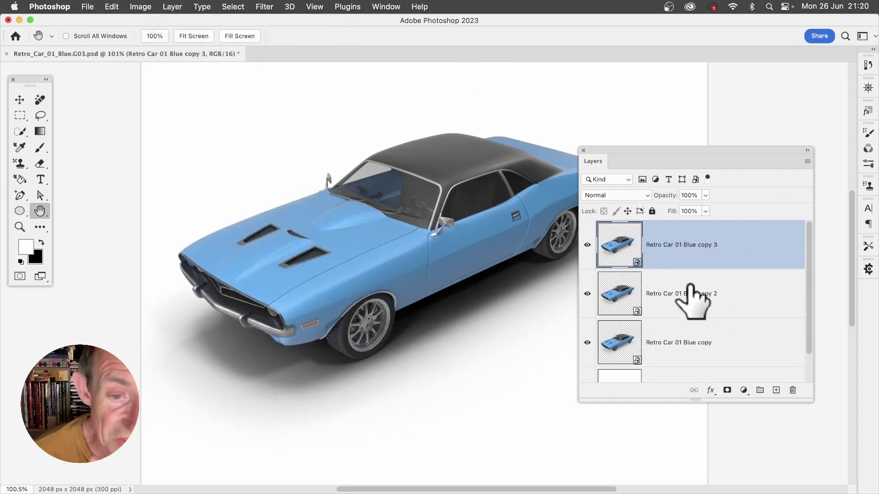
Step: Select the bottom Retro Car 01 Blue copy layer and open the Motion Blur filter
click(631, 341)
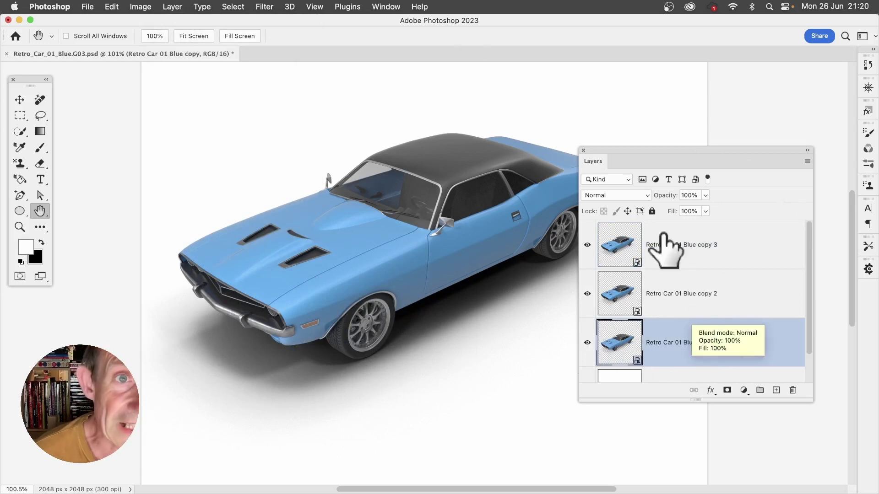
click(265, 6)
mouse_move(280, 155)
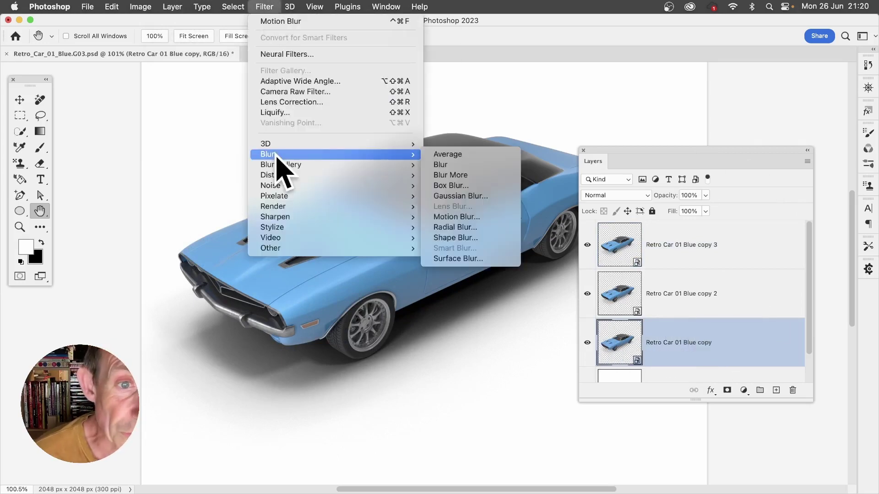
click(484, 216)
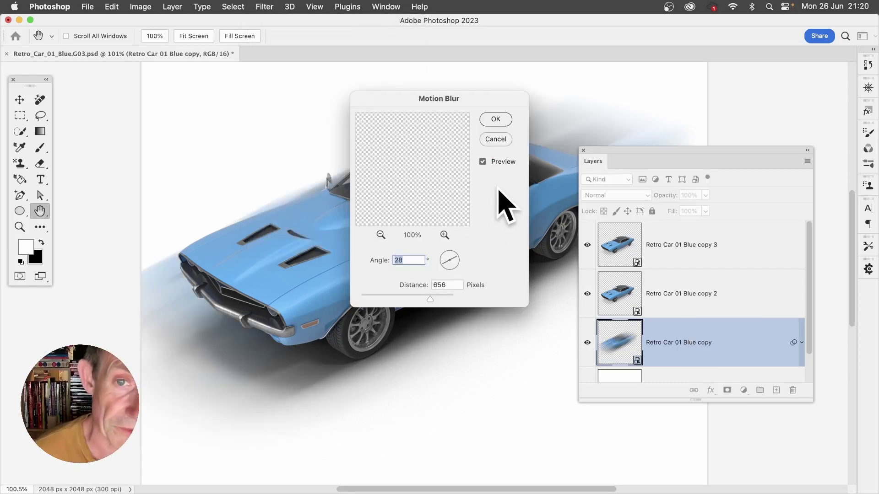
Step: Set the Motion Blur to a 28° angle and about 1156 pixels distance
drag(422, 100, 479, 323)
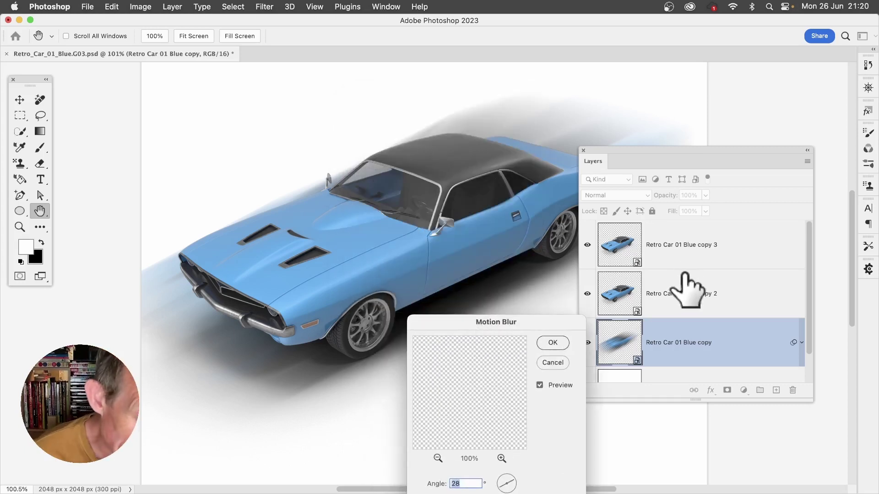
drag(494, 321, 486, 227)
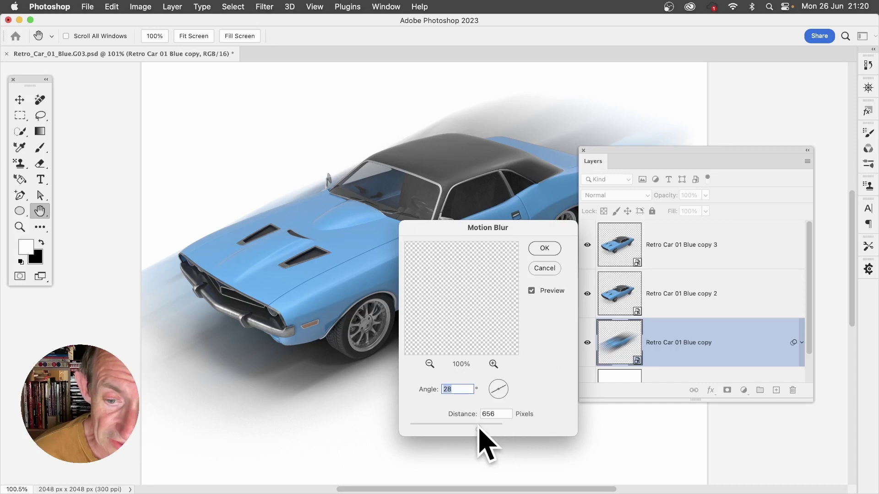
drag(479, 429, 506, 429)
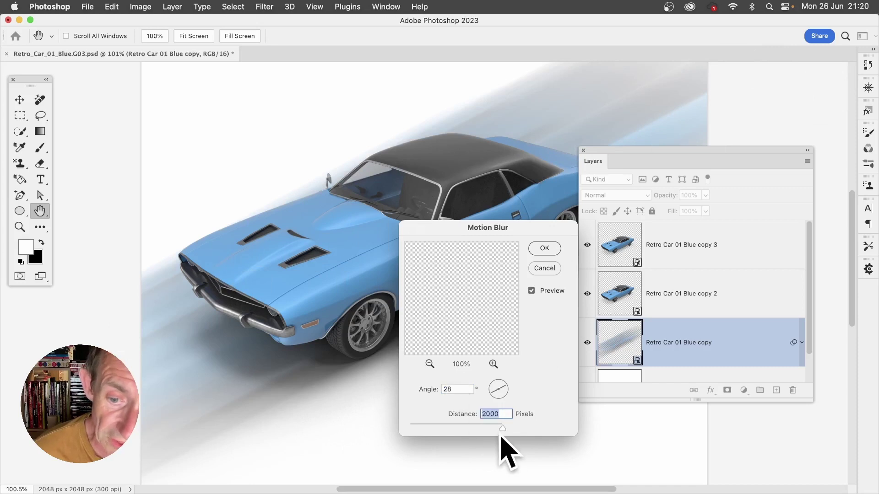
drag(487, 426, 484, 426)
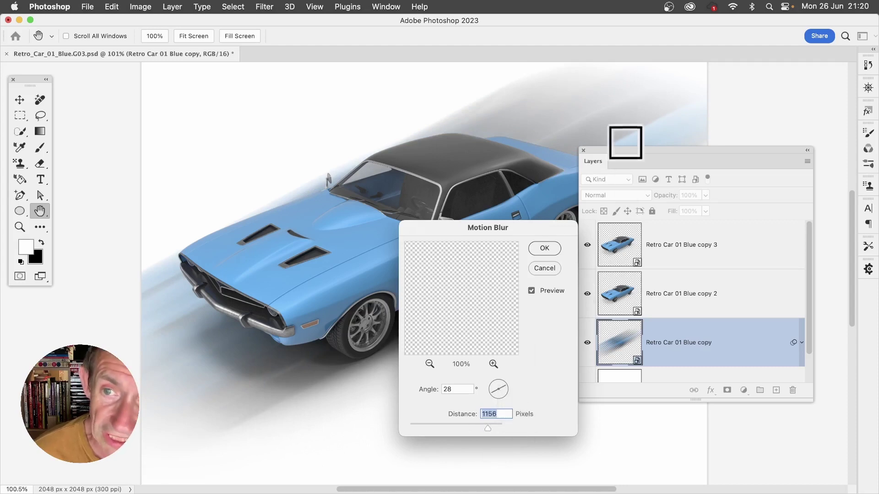
drag(624, 161, 689, 175)
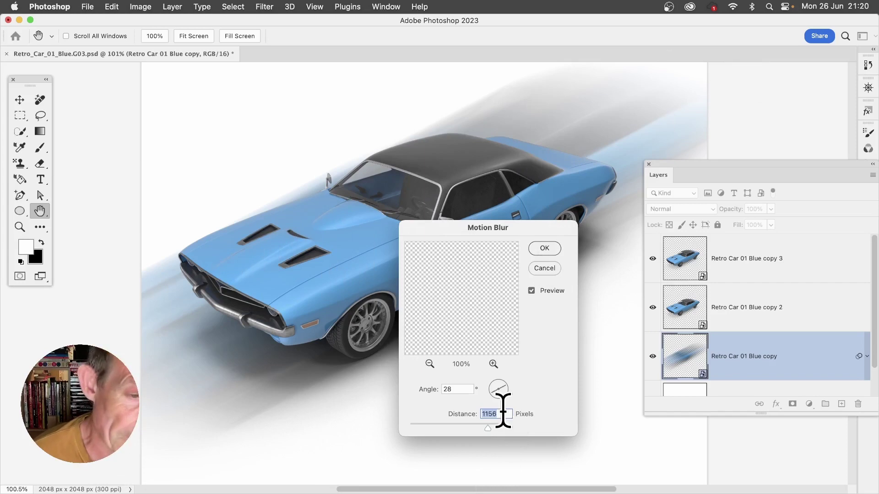
Step: Apply the motion blur and enlarge the Layers panel to reveal the Smart Filters rows
click(545, 249)
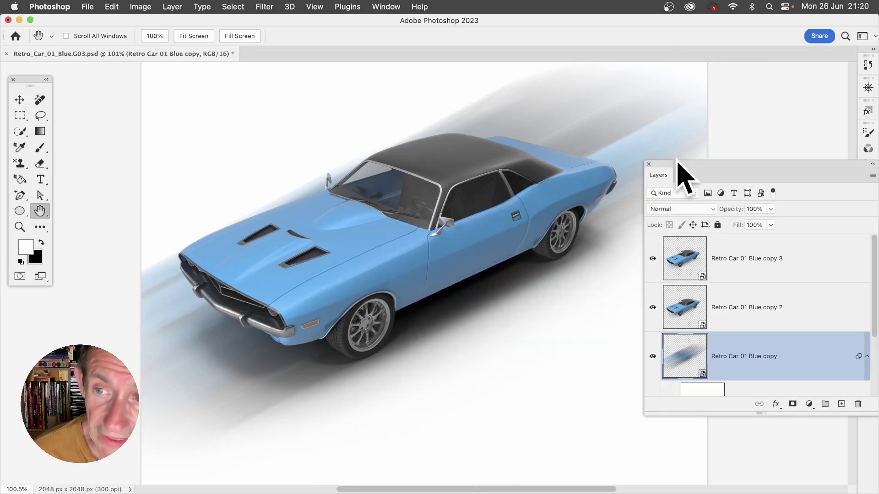
drag(682, 172, 570, 96)
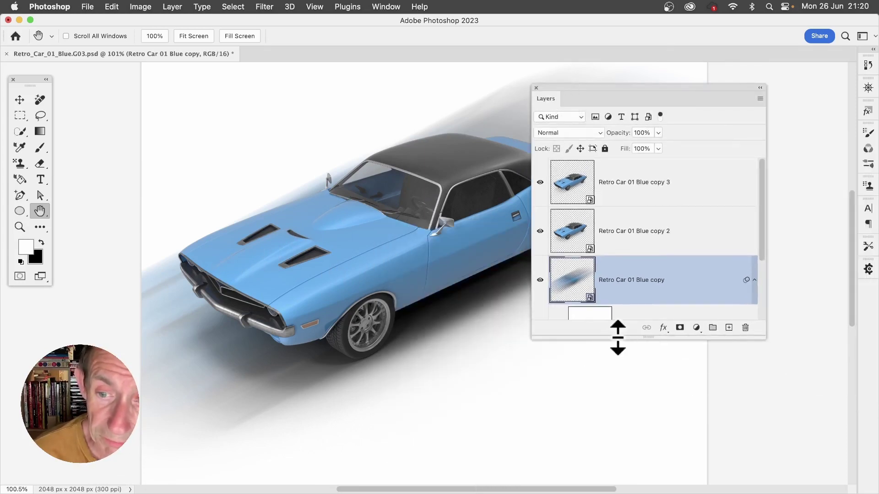
drag(618, 338, 602, 408)
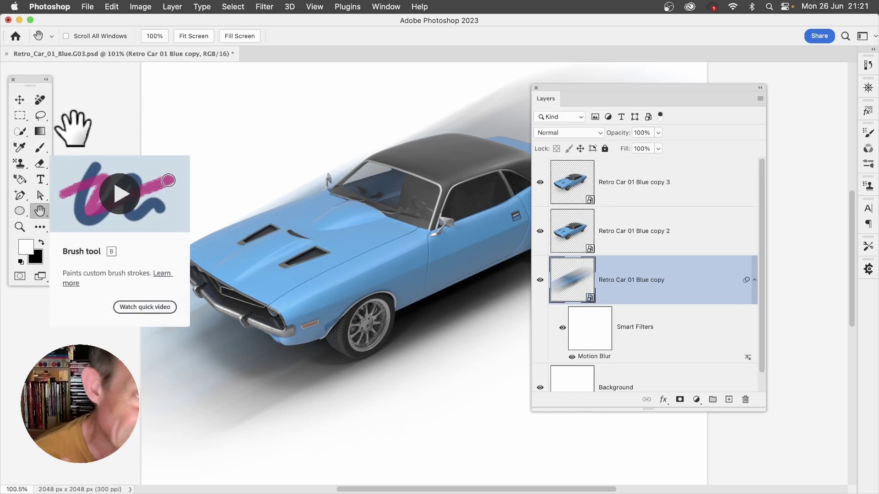
Step: Paint black on the Smart Filters mask over the streaks in front of the bumper
click(43, 153)
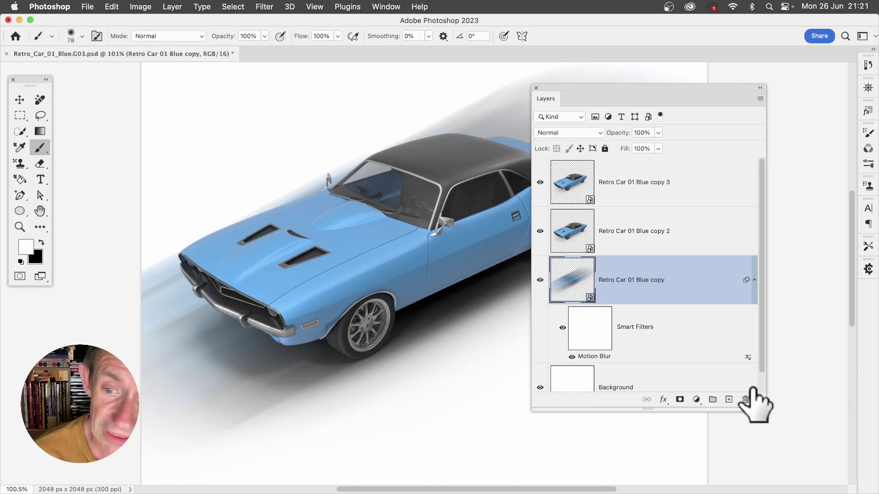
click(599, 330)
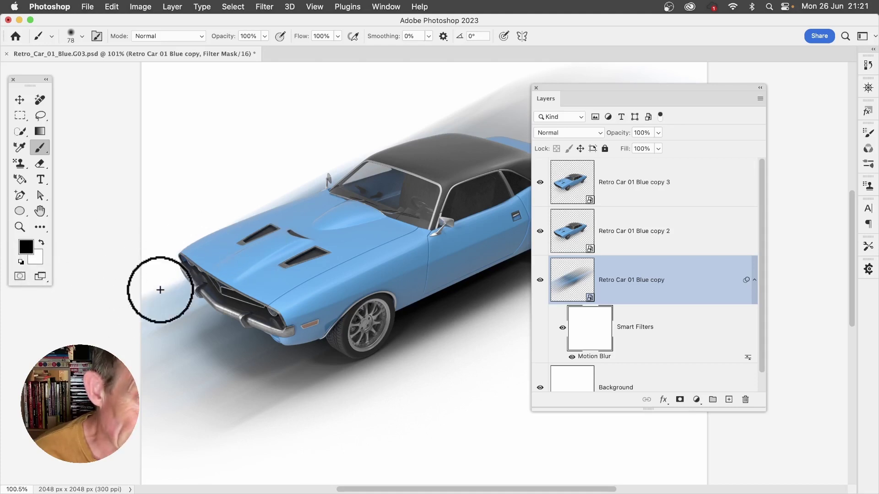
mouse_move(134, 322)
mouse_down()
mouse_move(145, 337)
mouse_move(268, 278)
mouse_move(180, 347)
mouse_move(200, 328)
mouse_move(306, 312)
mouse_move(300, 300)
mouse_move(180, 375)
mouse_move(310, 342)
mouse_move(380, 340)
mouse_move(219, 385)
mouse_move(208, 427)
mouse_move(324, 381)
mouse_move(205, 359)
mouse_move(190, 333)
mouse_up()
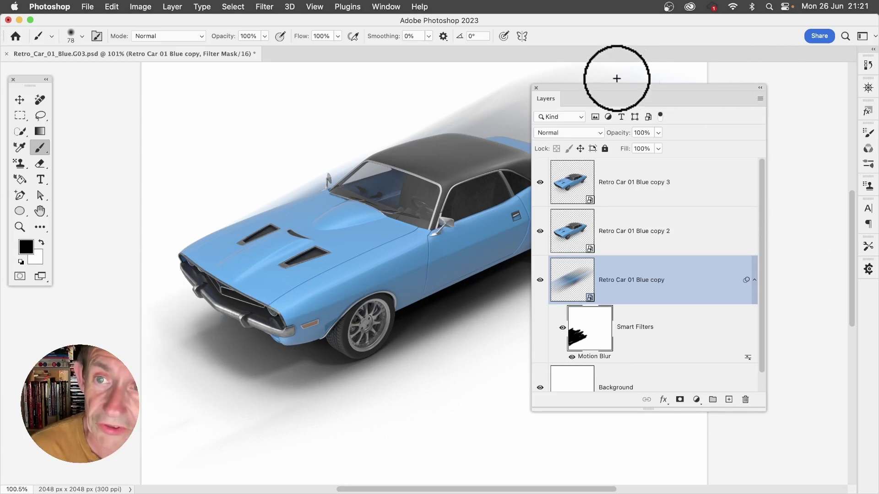
drag(613, 88, 747, 148)
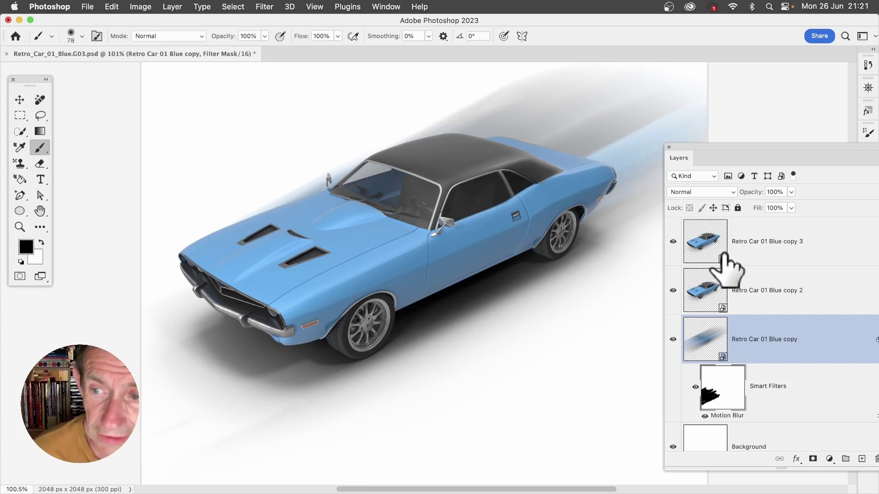
Step: Apply the same 28°, 1156-pixel Motion Blur to the Retro Car 01 Blue copy 3 layer
click(713, 243)
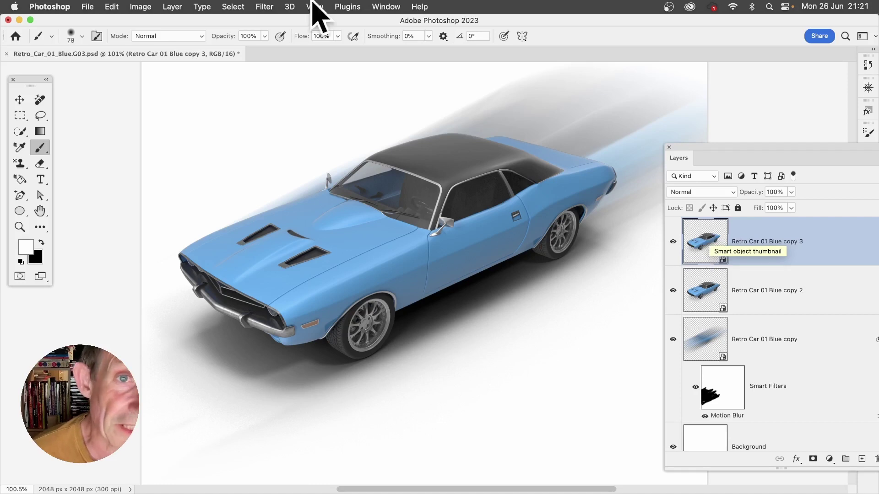
click(272, 8)
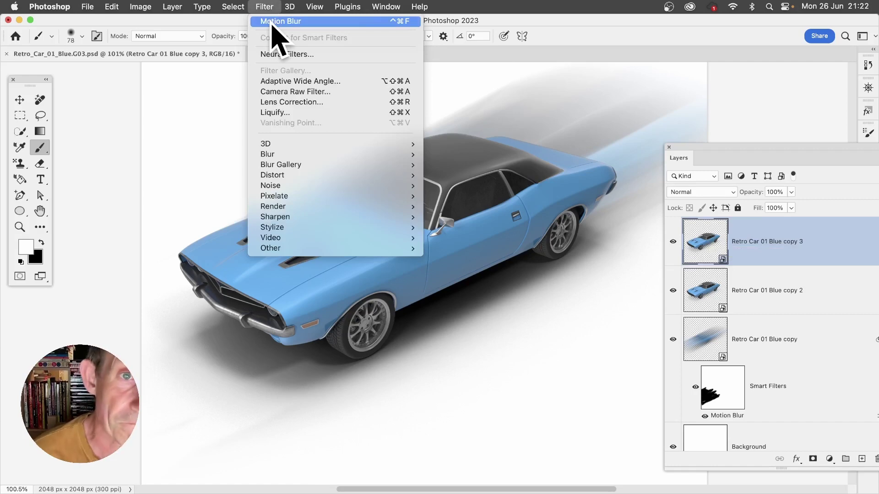
click(275, 21)
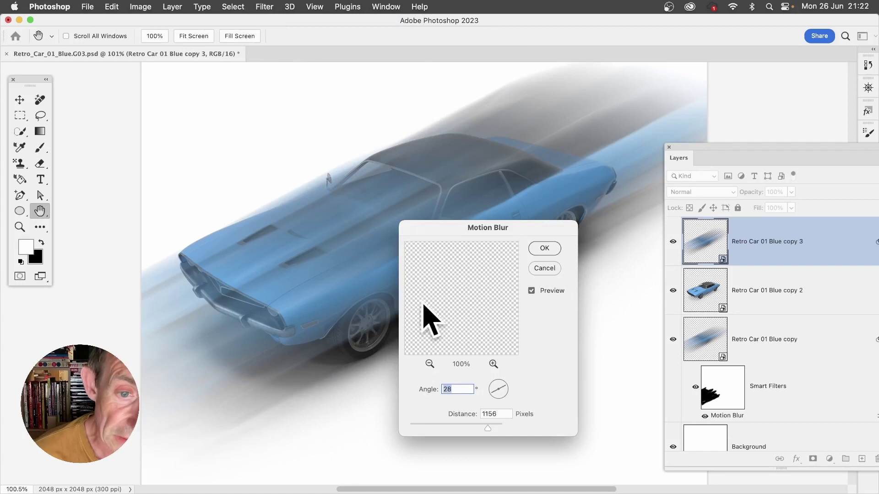
click(552, 247)
key(b)
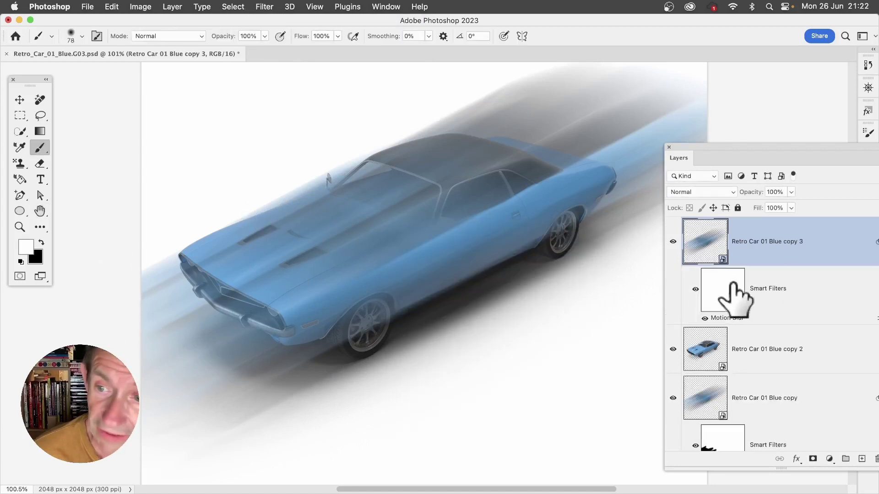
click(721, 301)
key(x)
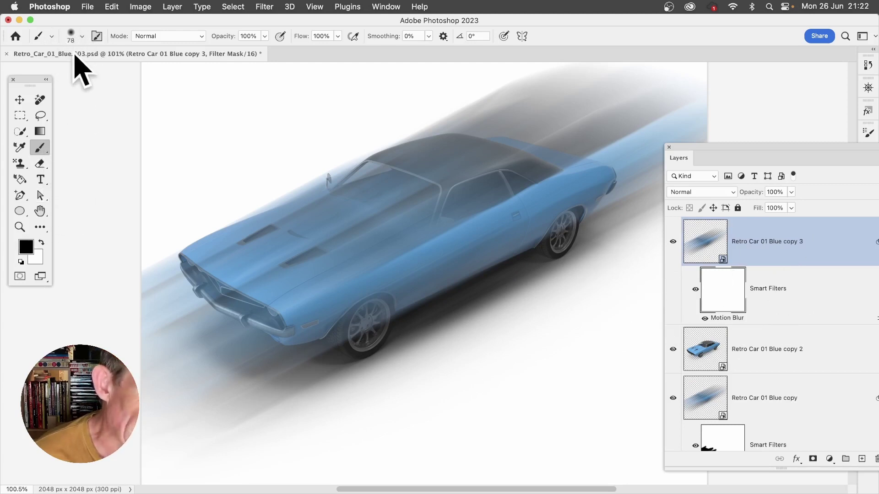
click(81, 37)
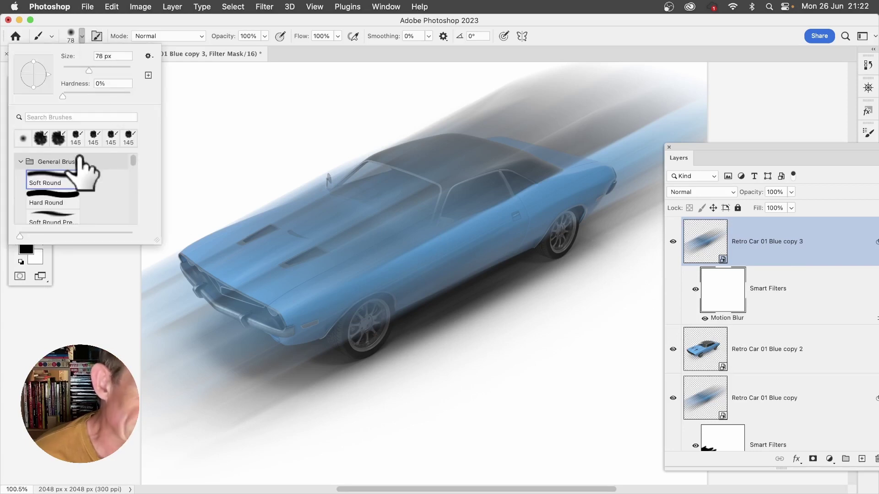
click(211, 28)
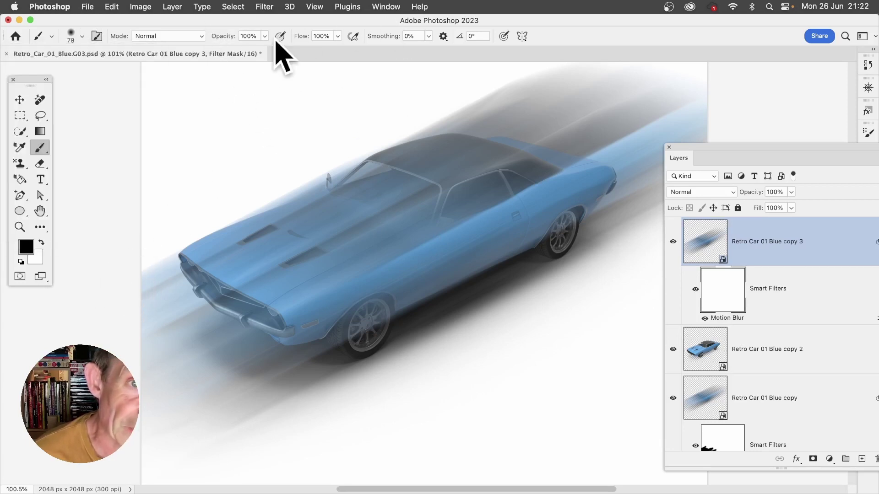
mouse_move(207, 239)
mouse_down()
mouse_move(134, 282)
mouse_move(247, 234)
mouse_move(261, 253)
mouse_move(101, 360)
mouse_move(246, 272)
mouse_move(322, 248)
mouse_move(123, 379)
mouse_move(313, 312)
mouse_move(311, 328)
mouse_move(136, 379)
mouse_move(110, 410)
mouse_move(285, 362)
mouse_move(259, 386)
mouse_move(151, 430)
mouse_move(293, 367)
mouse_move(361, 349)
mouse_move(226, 418)
mouse_move(360, 331)
mouse_move(338, 264)
mouse_move(362, 237)
mouse_move(253, 261)
mouse_move(312, 213)
mouse_move(257, 231)
mouse_move(311, 197)
mouse_move(252, 206)
mouse_move(328, 182)
mouse_move(271, 217)
mouse_move(356, 196)
mouse_move(308, 220)
mouse_move(315, 229)
mouse_move(287, 246)
mouse_move(374, 204)
mouse_move(425, 158)
mouse_move(282, 227)
mouse_move(363, 227)
mouse_move(372, 191)
mouse_move(360, 183)
mouse_move(355, 203)
mouse_up()
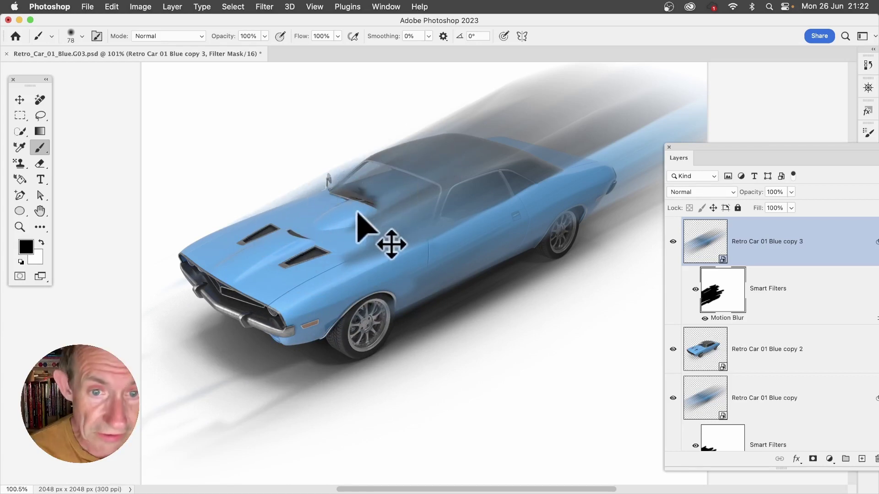
key(super+BackSpace)
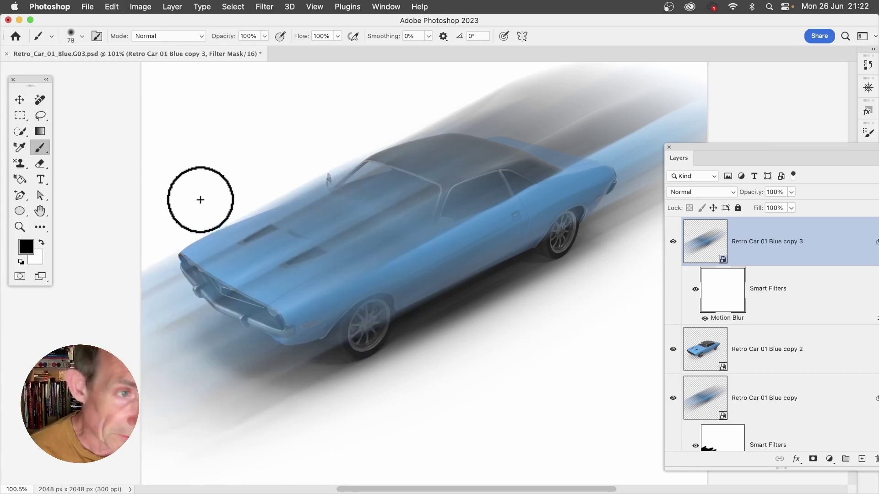
Step: Fill a 30.6 px feathered rectangle over the car's front half with black on the filter mask
click(20, 116)
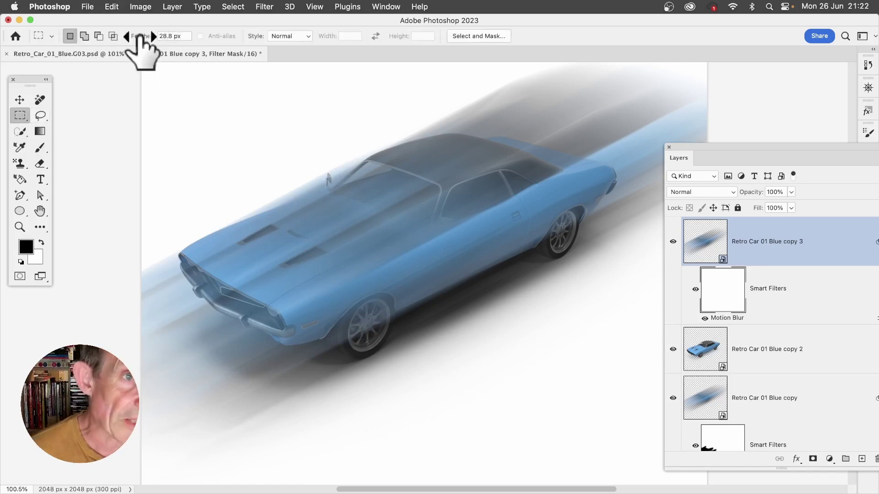
drag(141, 36, 150, 39)
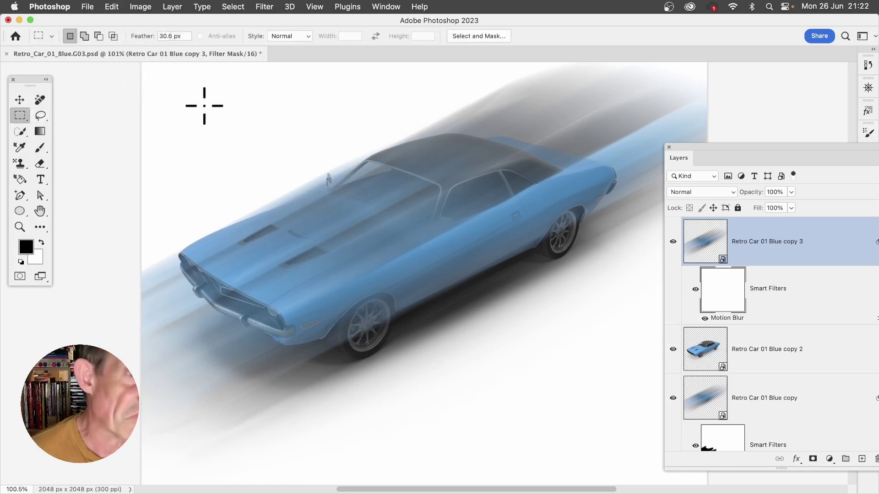
drag(140, 88, 445, 469)
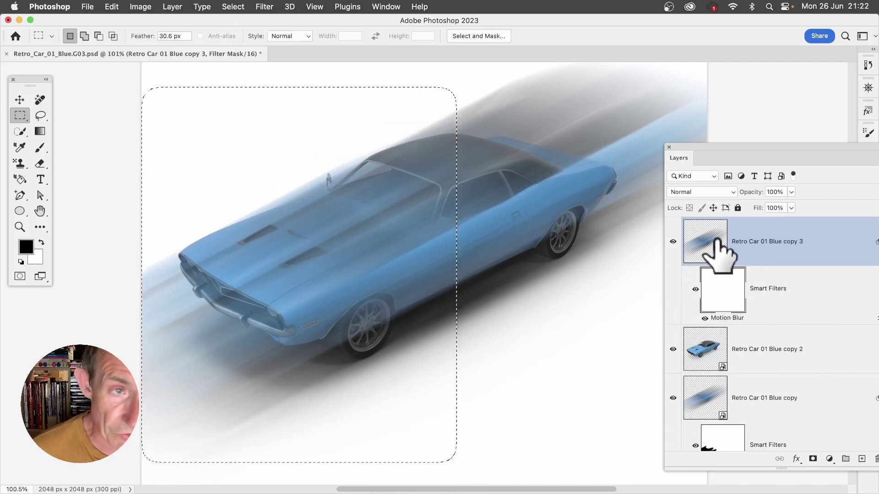
click(113, 7)
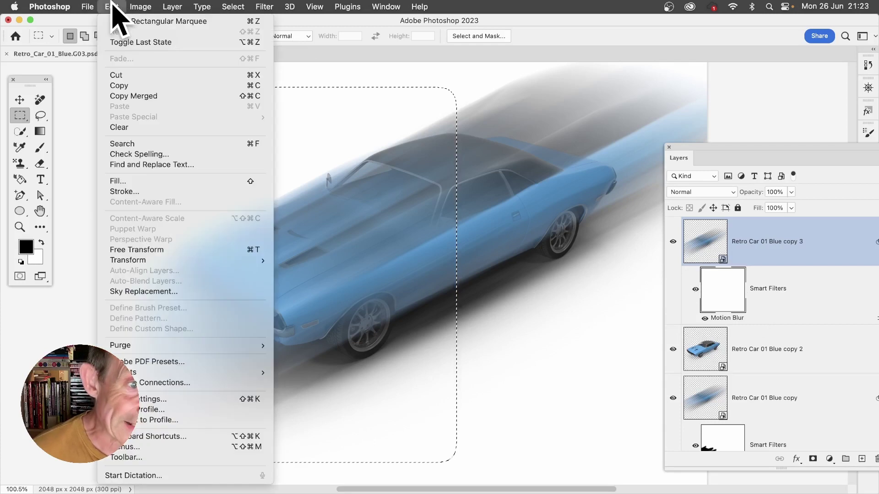
click(133, 182)
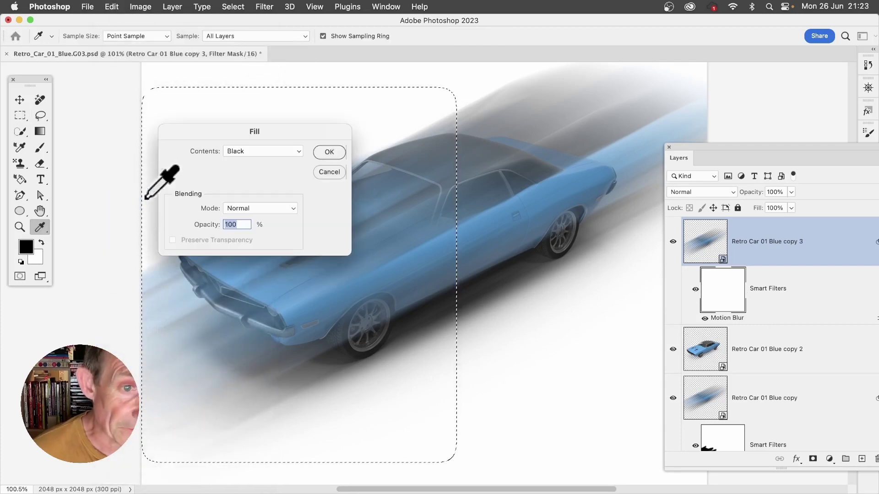
click(328, 153)
key(m)
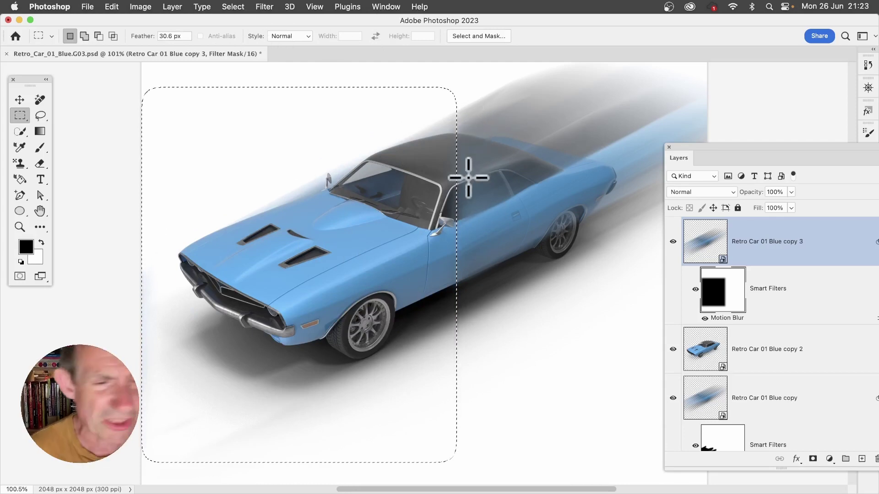
Step: Deselect and switch to the Brush at 11% opacity
click(233, 7)
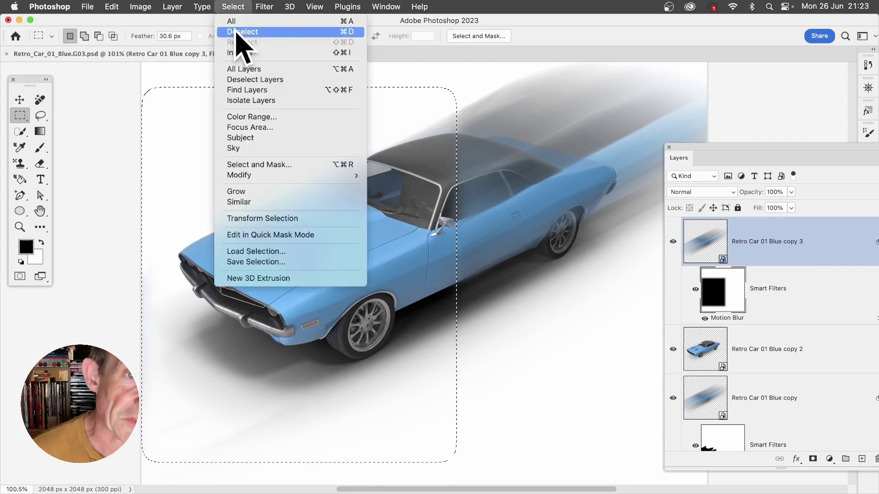
click(238, 32)
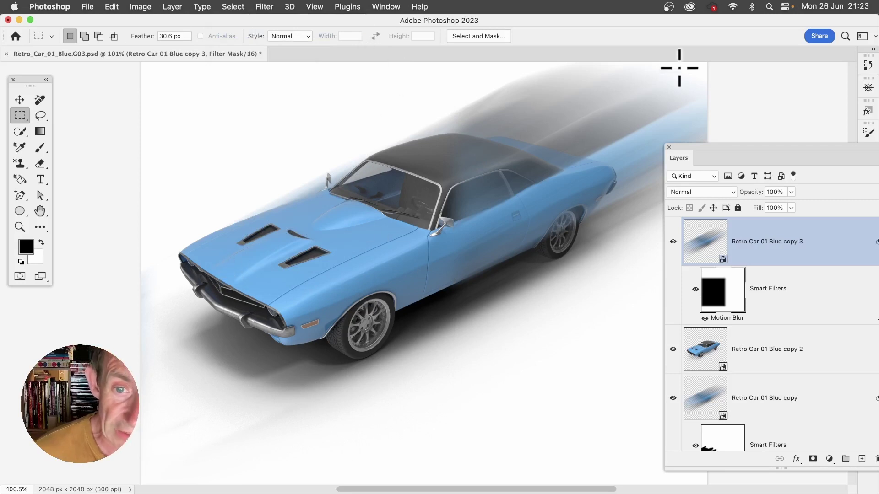
click(40, 148)
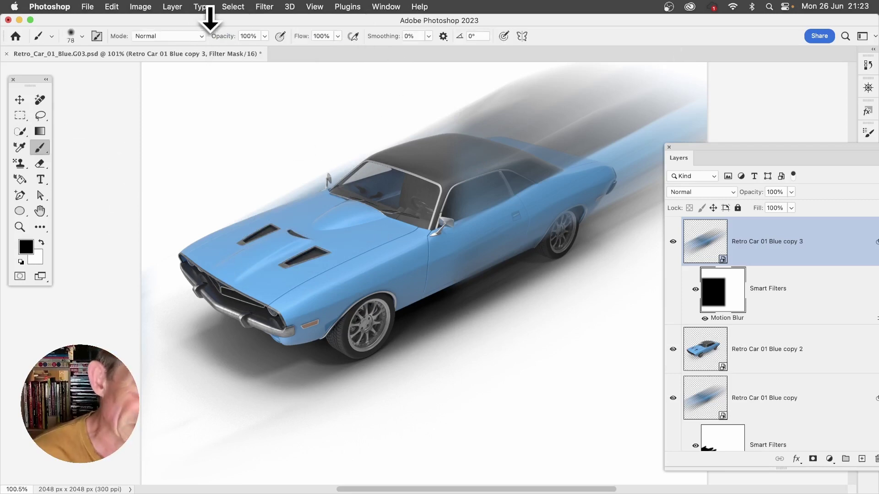
click(264, 36)
drag(221, 51, 219, 51)
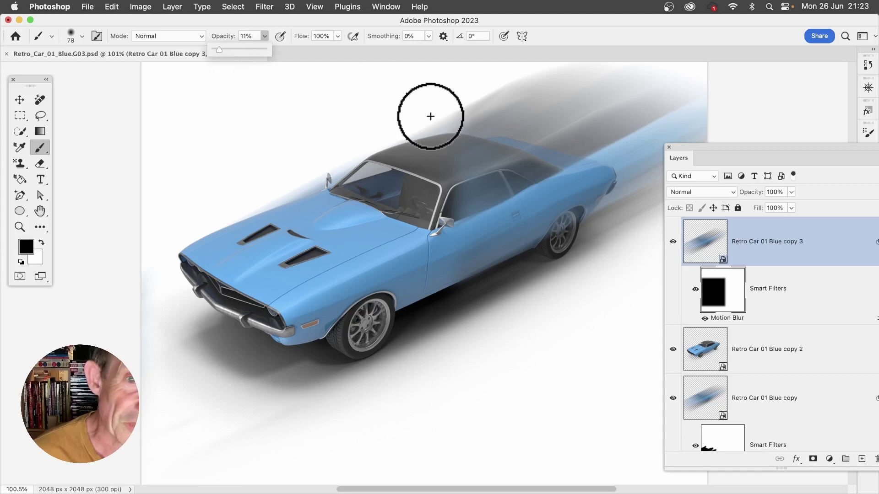
click(412, 165)
Step: Softly paint black over the windshield and side window, raising opacity to 23%
mouse_move(412, 210)
mouse_down()
mouse_move(468, 207)
mouse_move(484, 176)
mouse_move(493, 187)
mouse_move(491, 227)
mouse_move(458, 251)
mouse_move(487, 231)
mouse_move(479, 202)
mouse_move(472, 204)
mouse_move(510, 218)
mouse_move(495, 225)
mouse_move(491, 208)
mouse_move(505, 206)
mouse_move(479, 200)
mouse_move(509, 184)
mouse_move(469, 186)
mouse_move(443, 210)
mouse_move(477, 201)
mouse_up()
drag(265, 36, 271, 63)
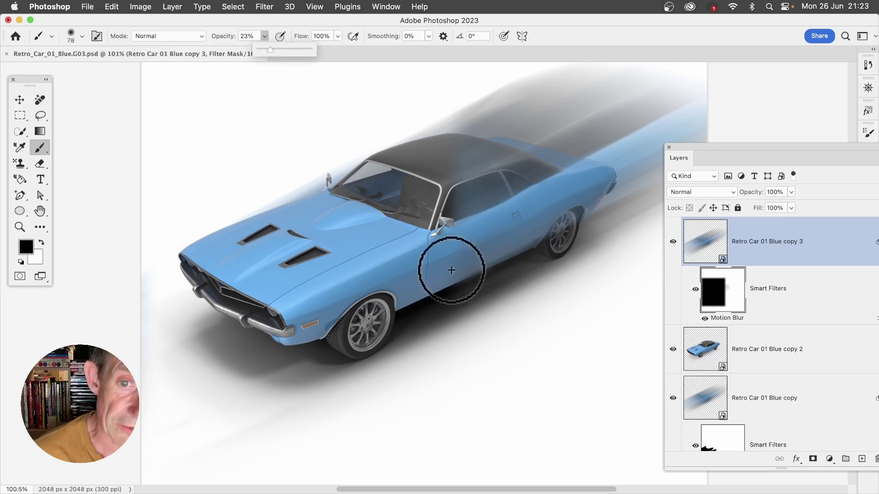
mouse_move(453, 259)
mouse_down()
mouse_move(480, 232)
mouse_move(443, 217)
mouse_move(460, 200)
mouse_move(437, 204)
mouse_move(469, 216)
mouse_move(450, 210)
mouse_move(468, 206)
mouse_move(449, 217)
mouse_move(444, 209)
mouse_move(464, 199)
mouse_move(447, 220)
mouse_move(413, 172)
mouse_move(420, 192)
mouse_move(366, 188)
mouse_up()
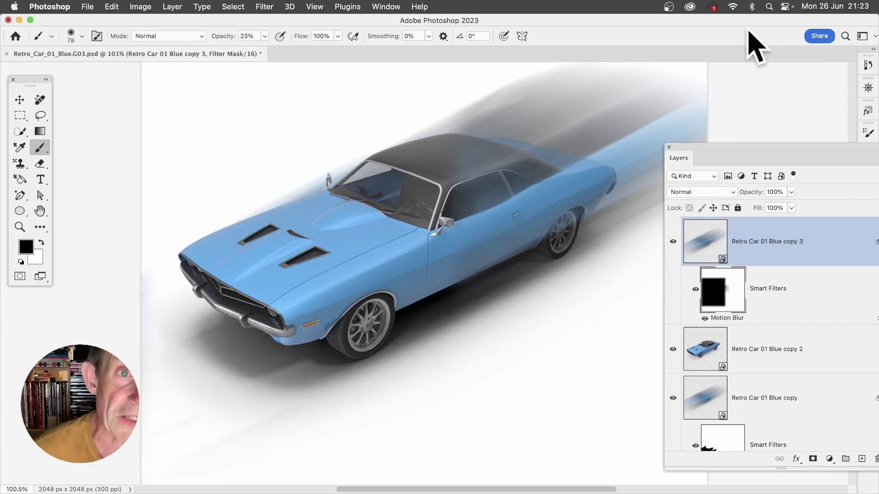
click(264, 7)
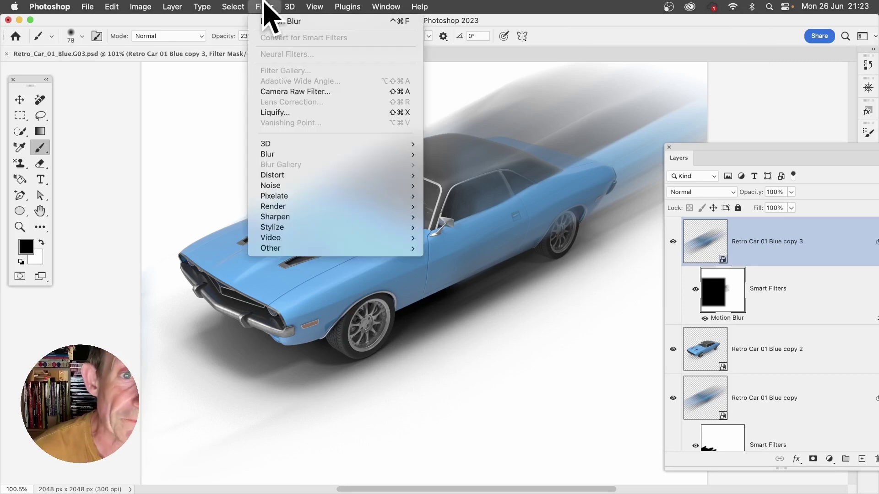
click(281, 114)
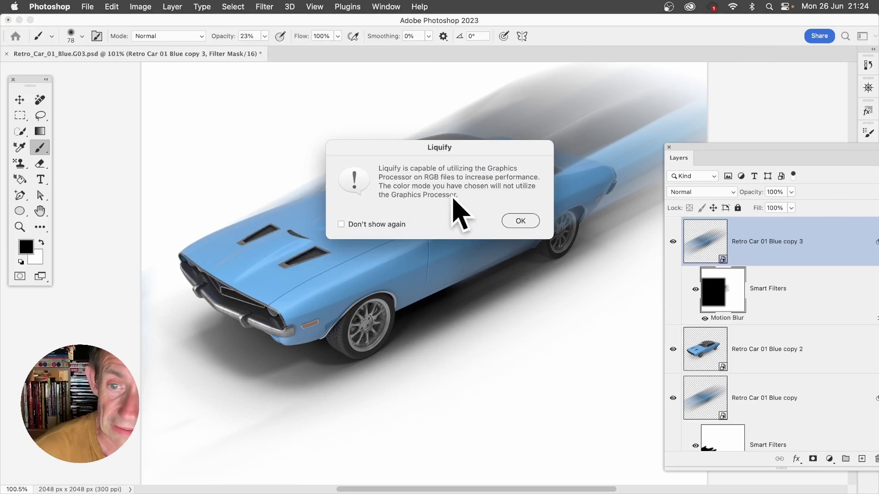
click(518, 221)
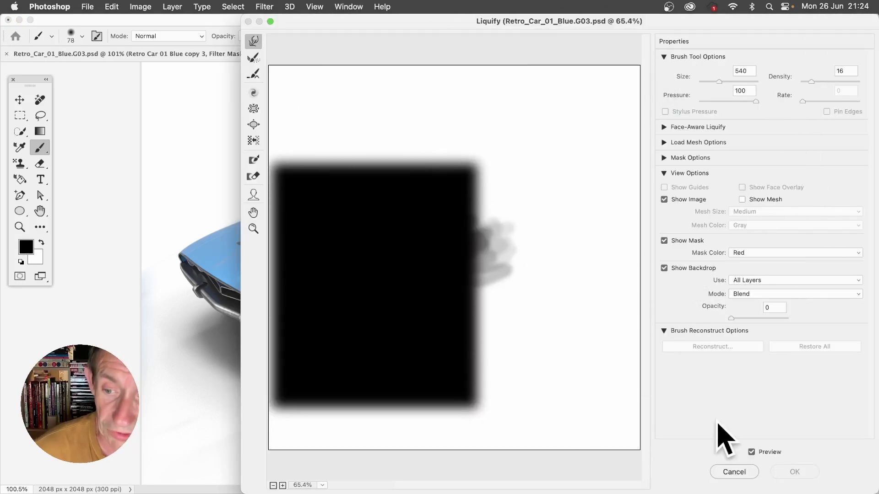
click(734, 472)
click(714, 256)
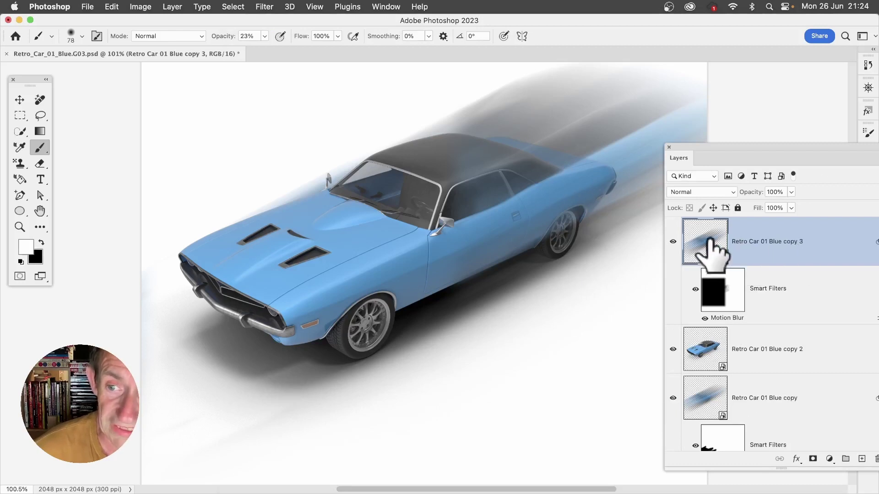
key(x)
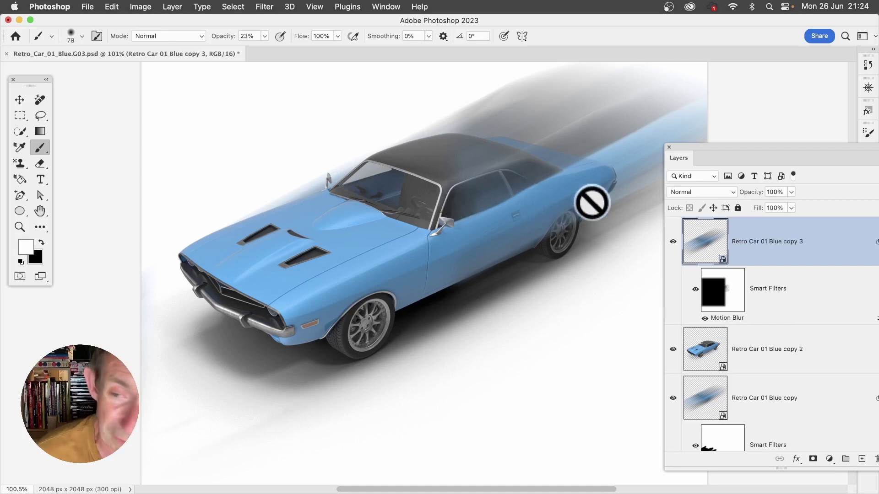
Step: Bend copy 3's motion-blur trails with Liquify's Forward Warp and apply the warp
click(264, 7)
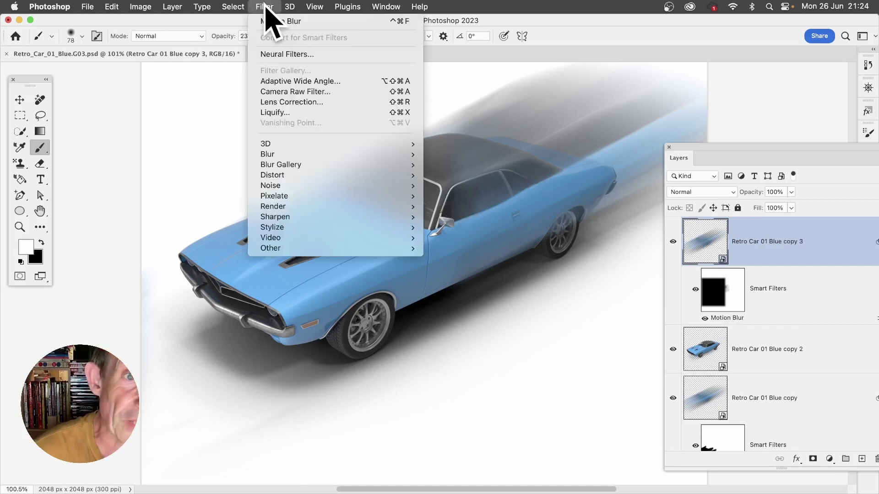
click(274, 112)
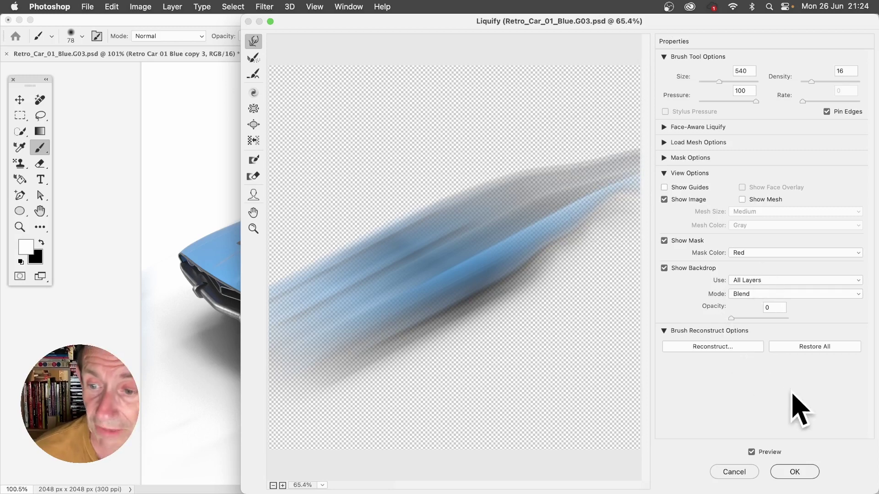
click(794, 472)
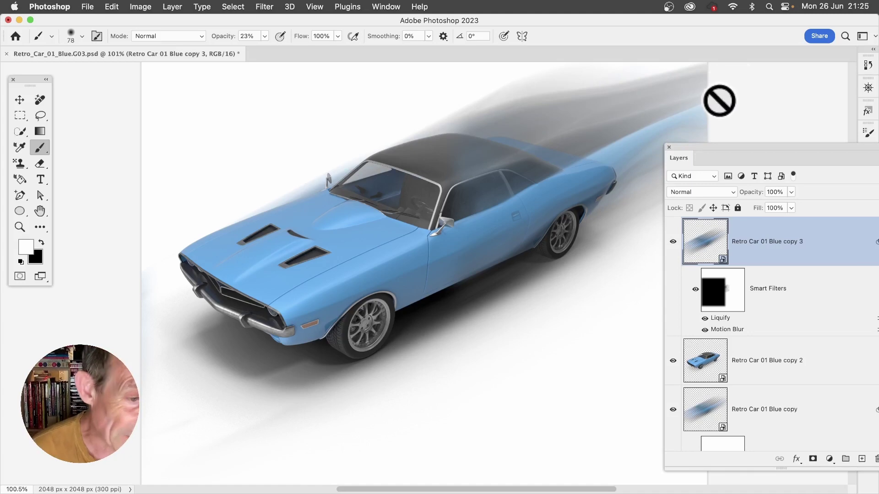
double_click(719, 318)
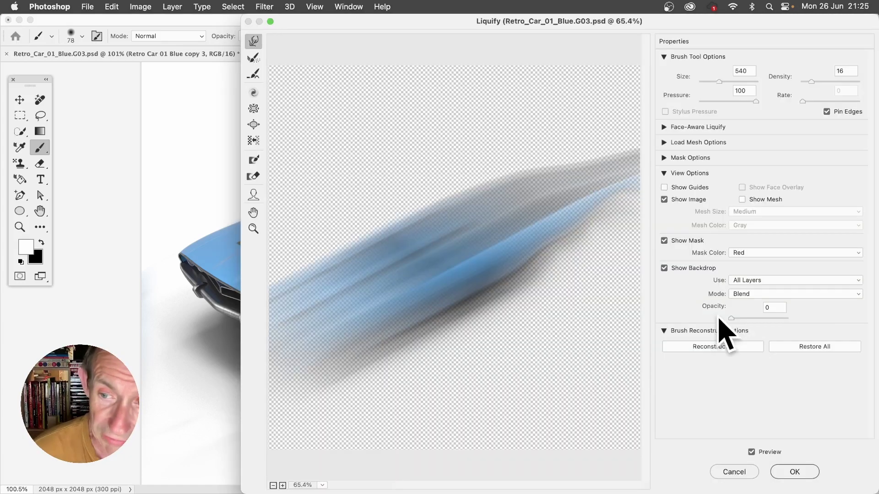
click(799, 473)
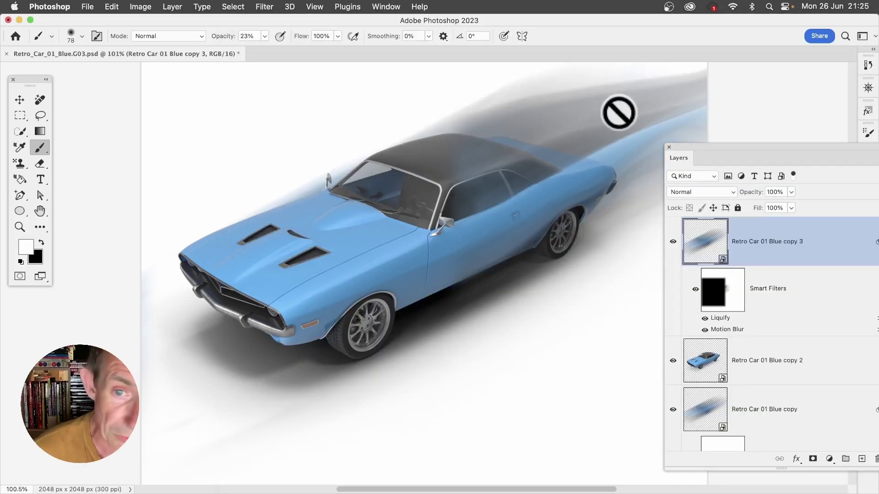